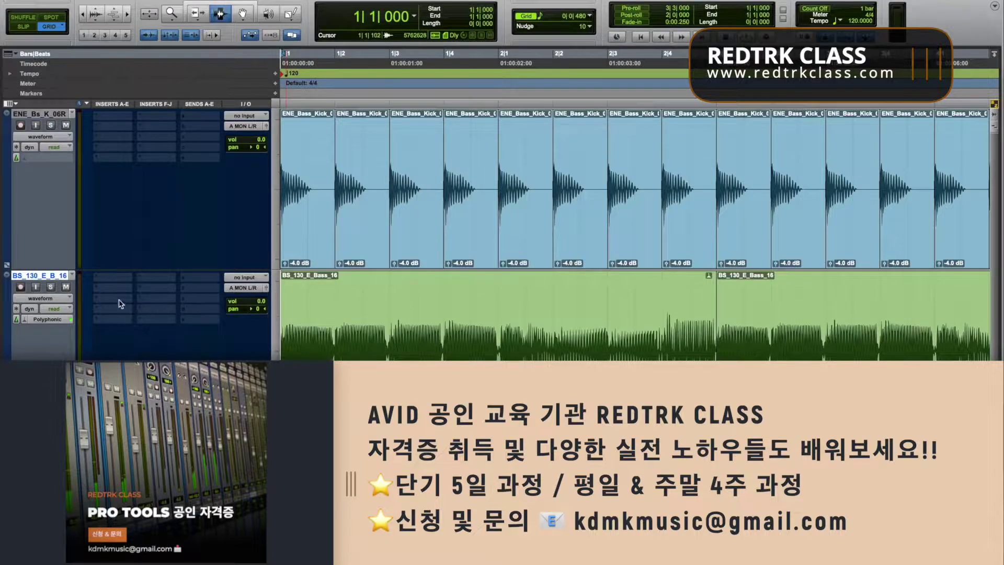
- Audition the BS_130_E_Bass_16 bass track soloed from the session start, and release its solo
key("shift+s")
key("space")
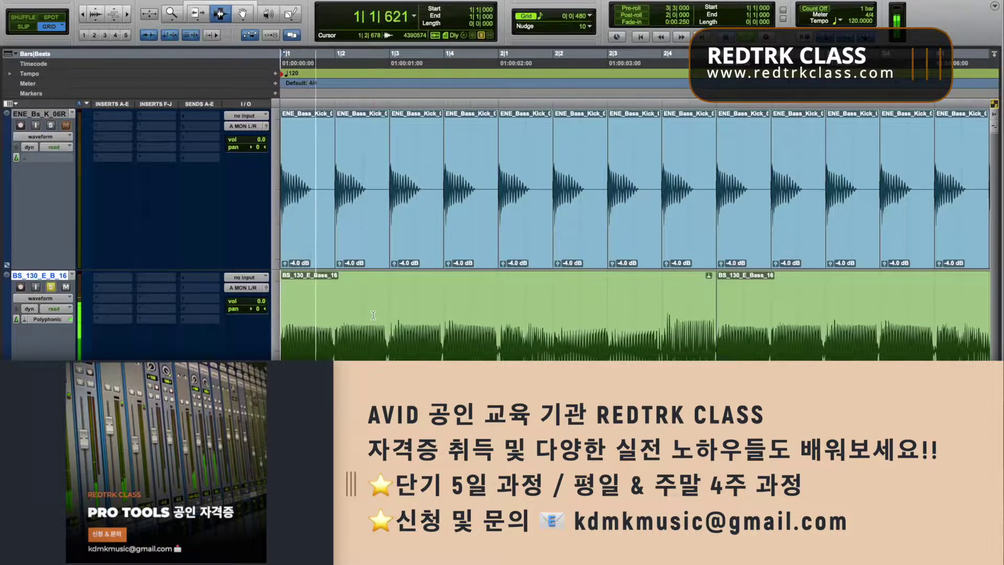
key("space")
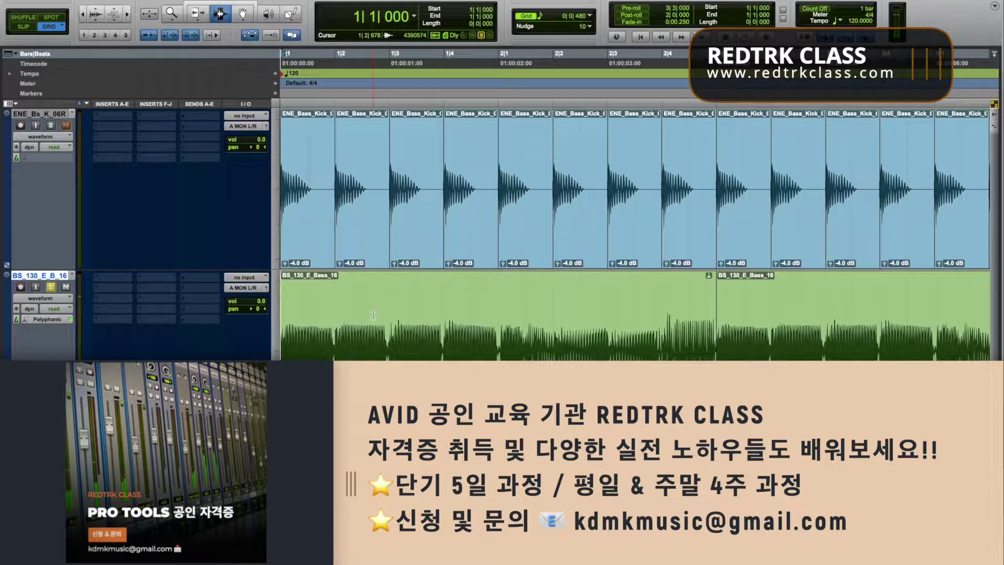
left_click(50, 286)
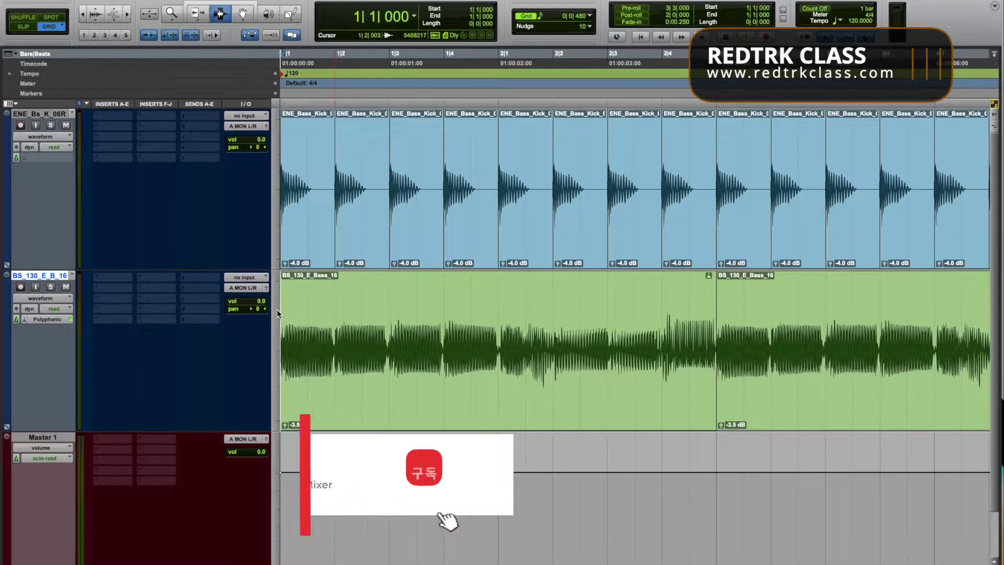
- Insert the Dyn3 Compressor/Limiter (mono) plug-in on the bass track
left_click(124, 292)
type("dyn")
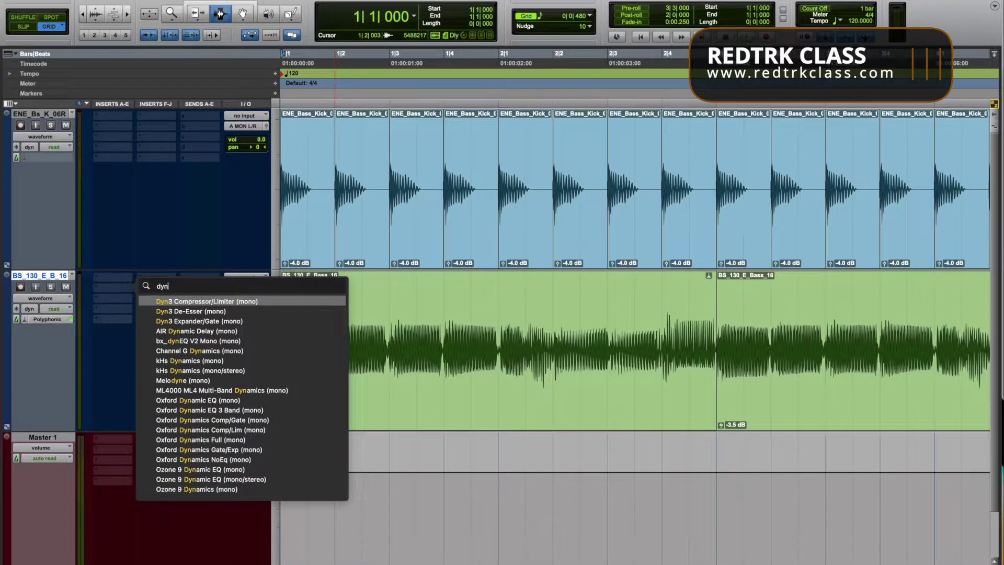
key("Return")
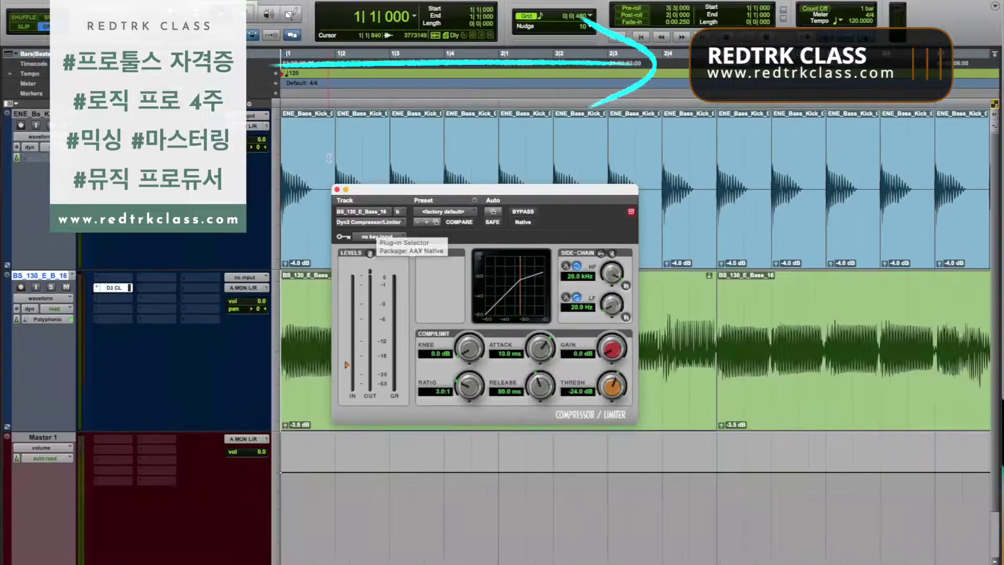
- Audition the ENE bass kick track soloed from the session start, and release its solo
left_click(267, 111)
key("Return")
key("shift+s")
key("space")
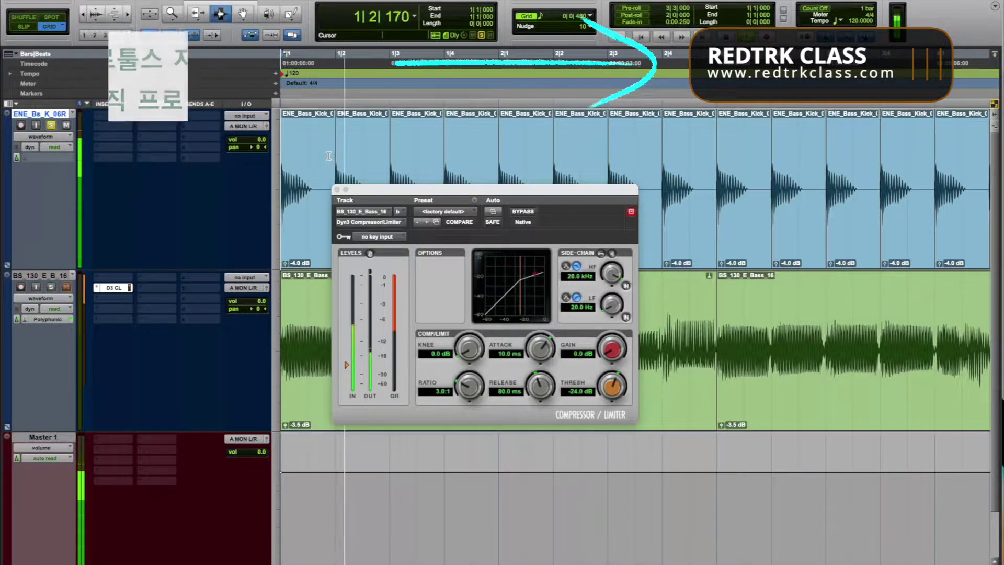
key("space")
key("shift+s")
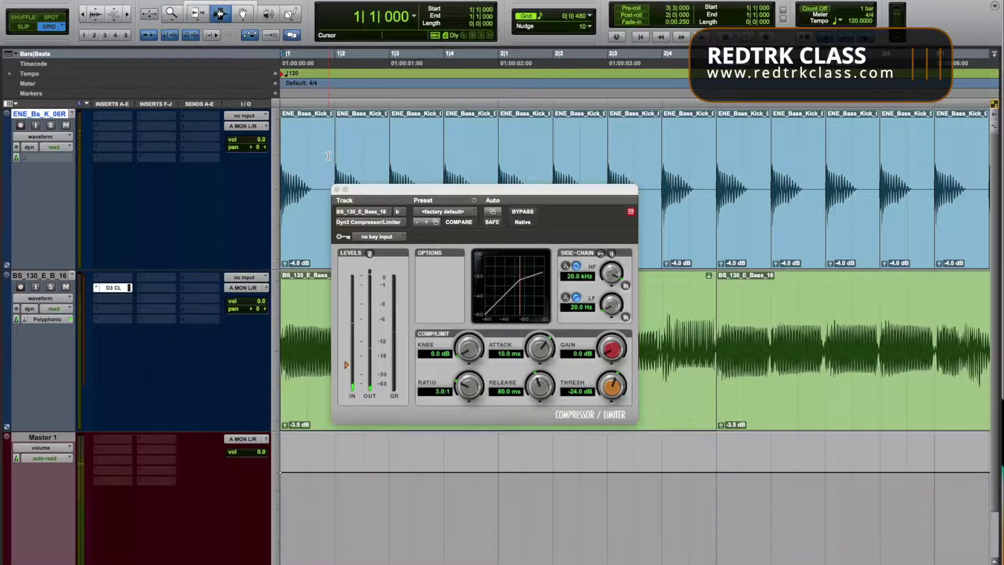
- Add a send to Bus 1 (Mono) on the kick track and set its level to 0.0 dB
left_click(199, 120)
mouse_move(215, 129)
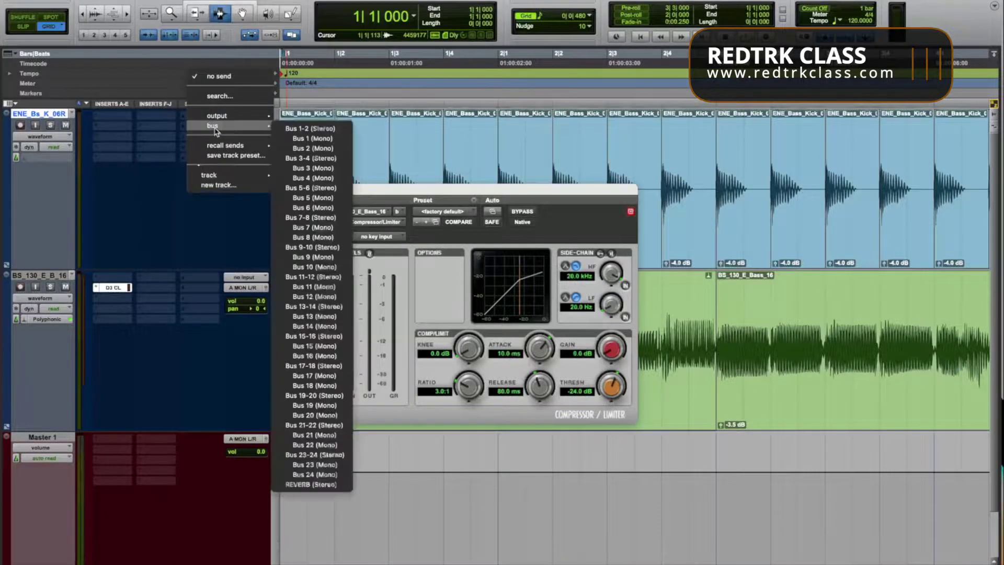
left_click(321, 139)
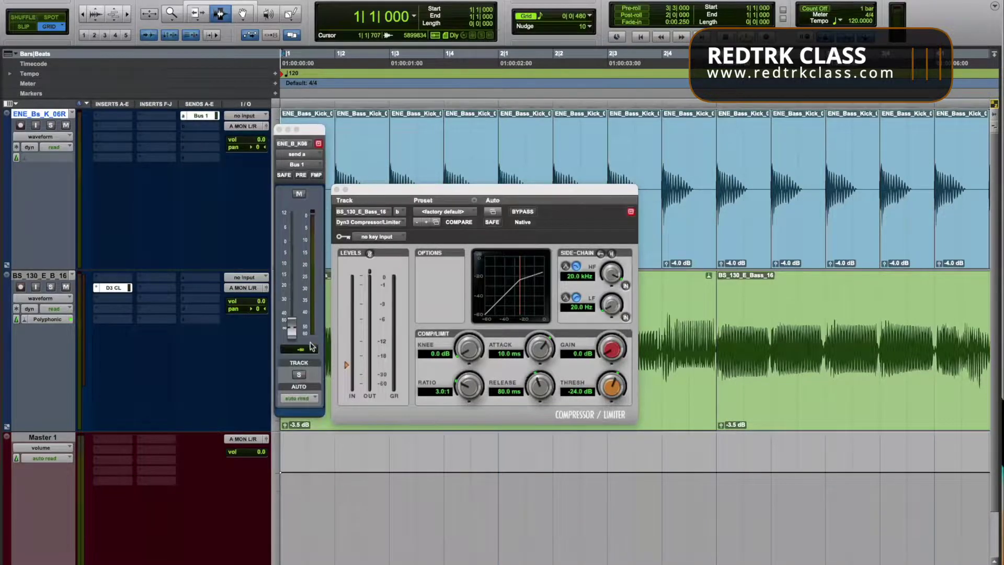
left_click(292, 330, "alt")
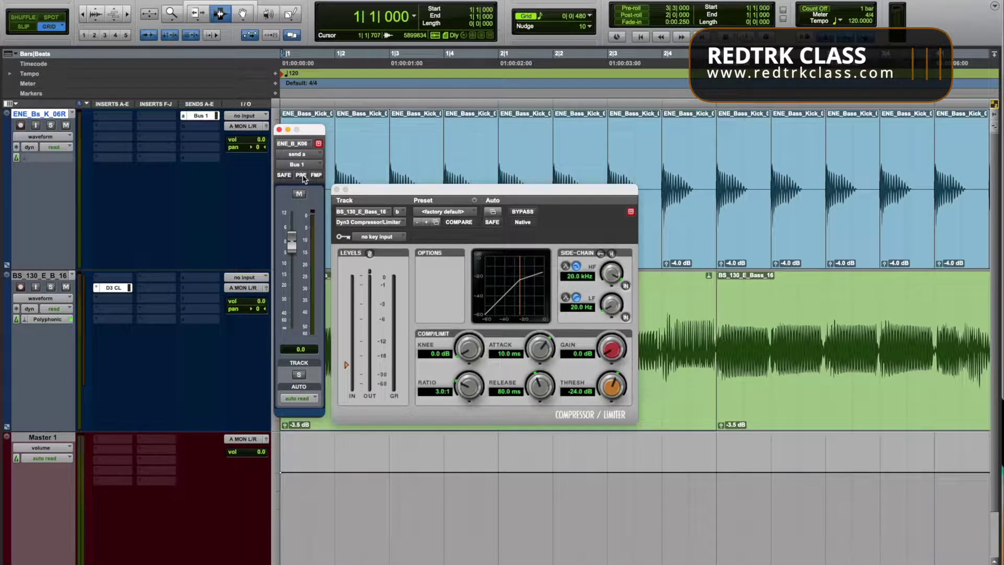
left_click(279, 130)
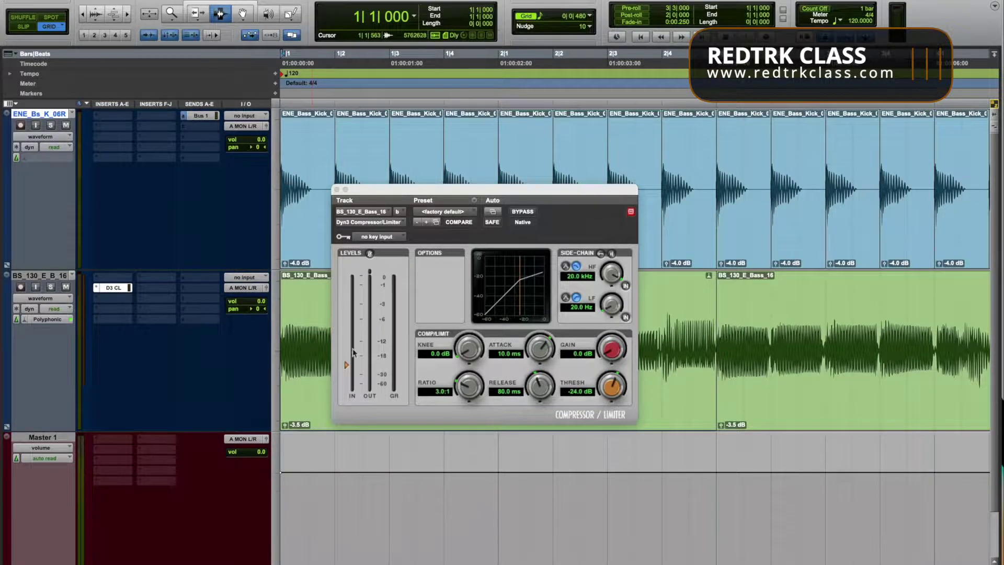
- Set the key input of the bass track's compressor to Bus 1 (Mono)
left_click(385, 237)
mouse_move(385, 239)
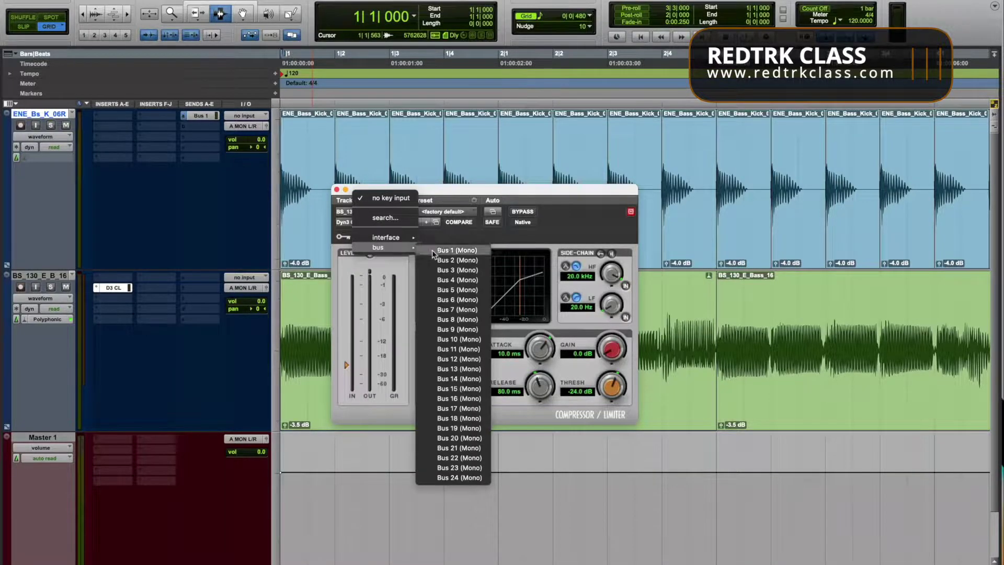
left_click(456, 251)
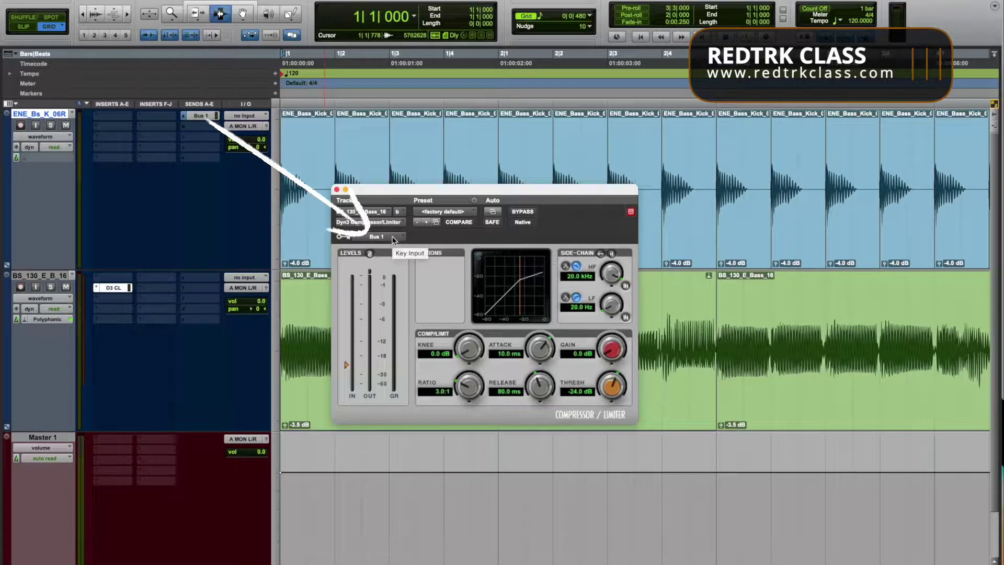
- Select the bass track and listen to it with the compressor's key input assigned
left_click(183, 270)
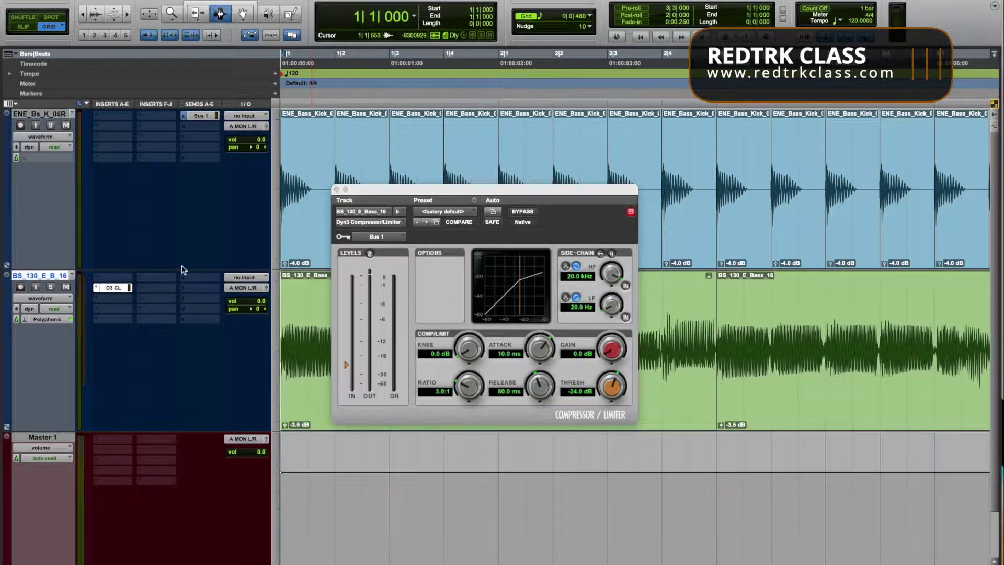
key("space")
key("space")
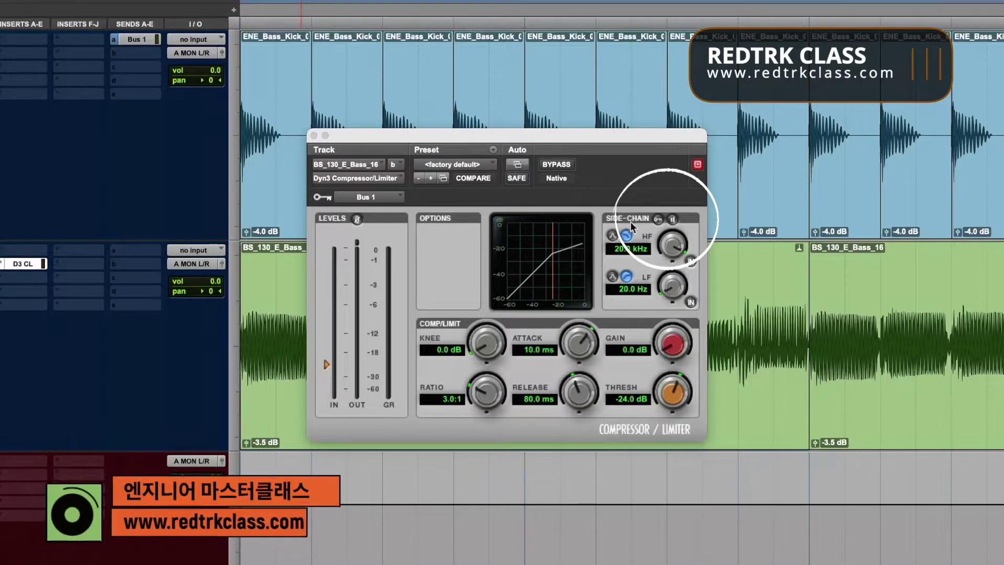
- Enable the compressor's external side-chain key and audition the soloed bass track and its key signal
left_click(661, 221)
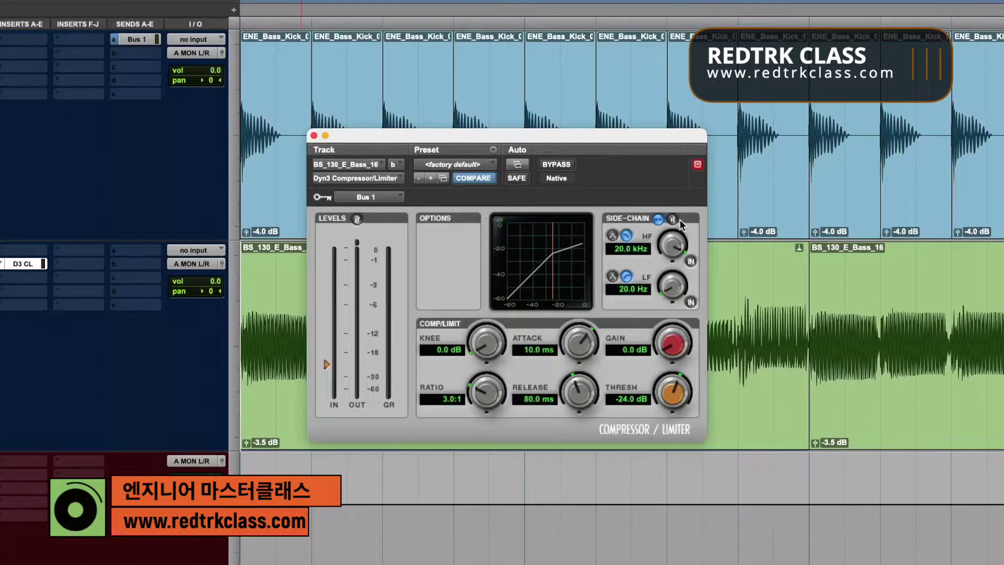
key("space")
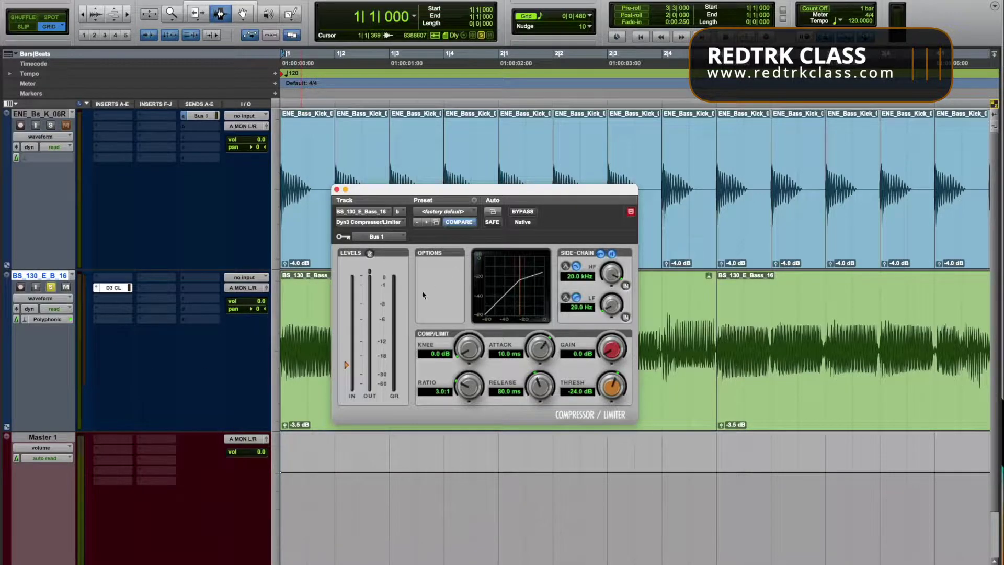
key("space")
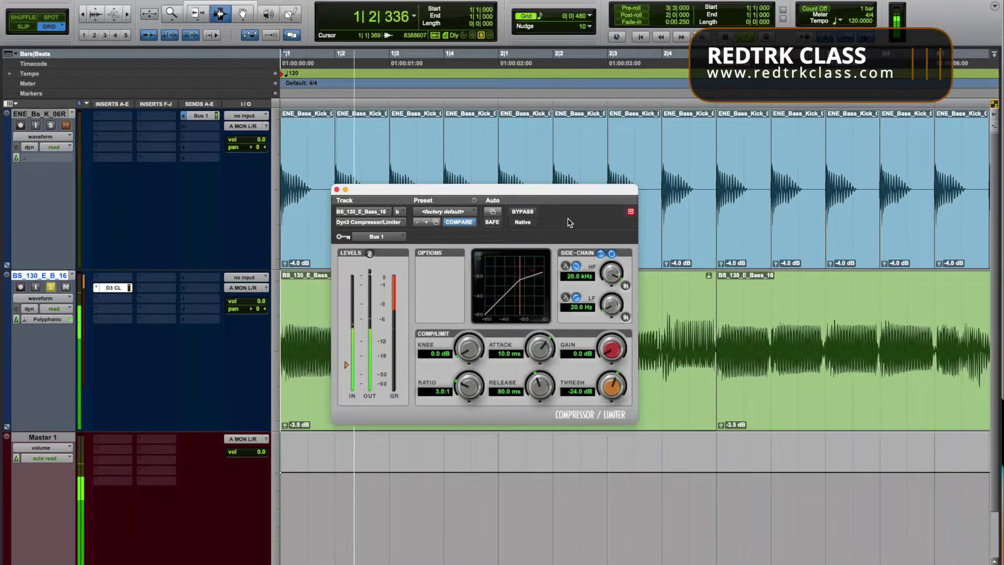
key("space")
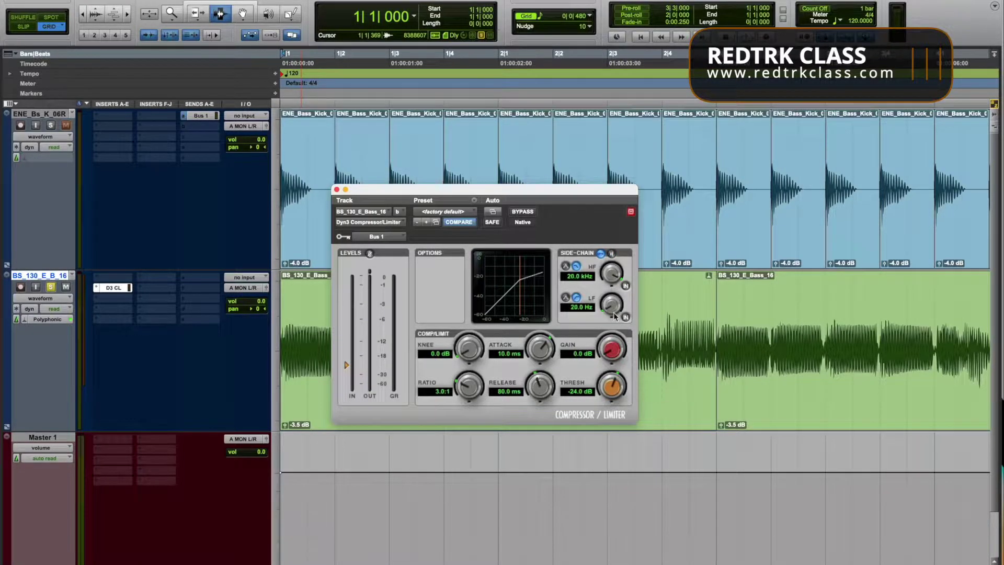
- Set the compressor's threshold to -43.8 dB and gain to 2.7 dB, comparing the soloed bass bypassed and compressed
left_click_drag(616, 385, 611, 392)
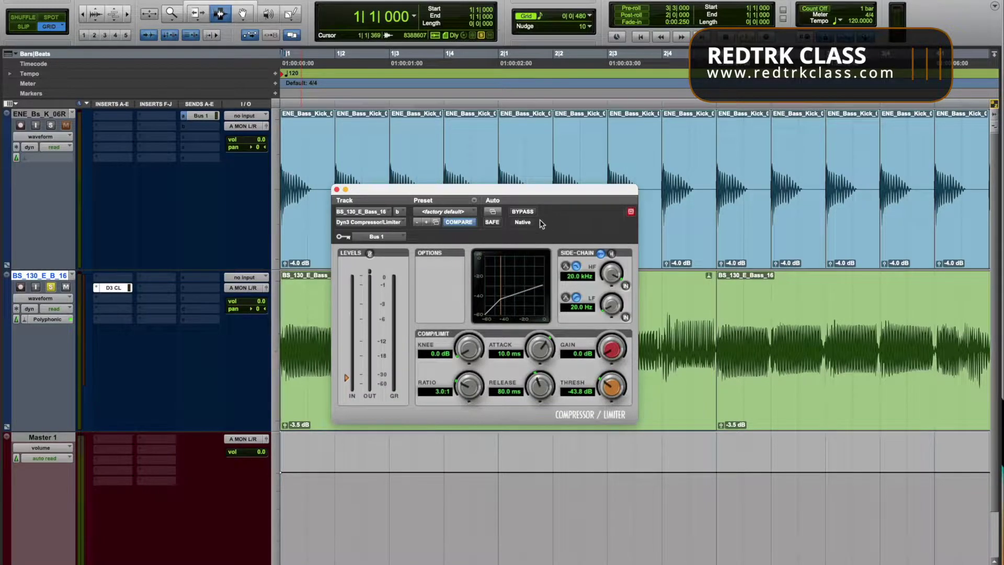
left_click(524, 212)
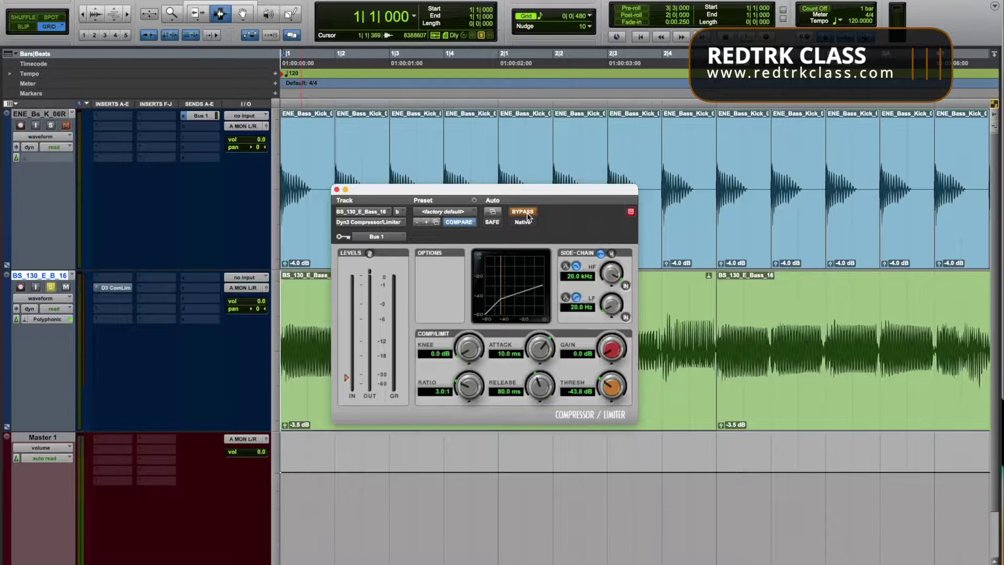
key("space")
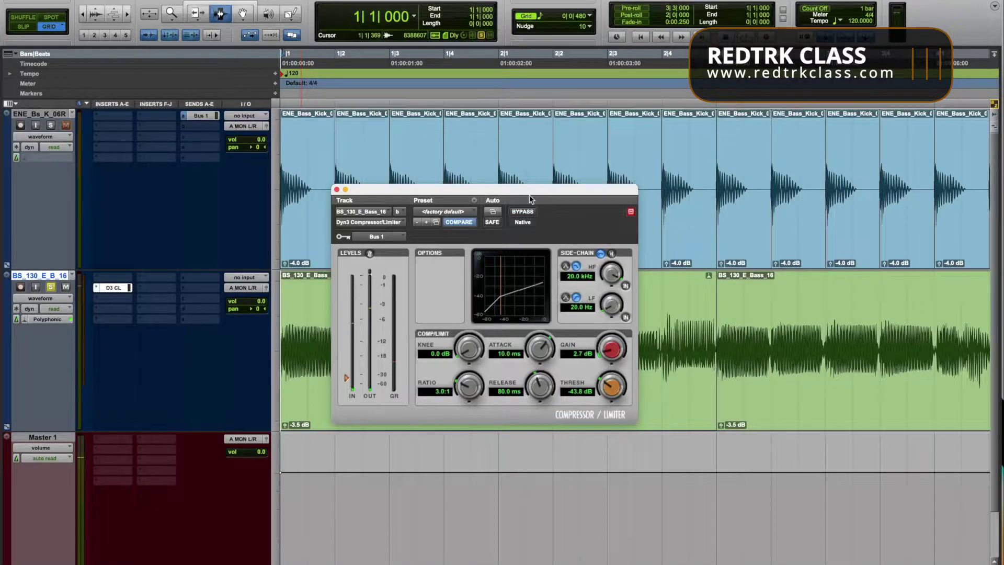
key("space")
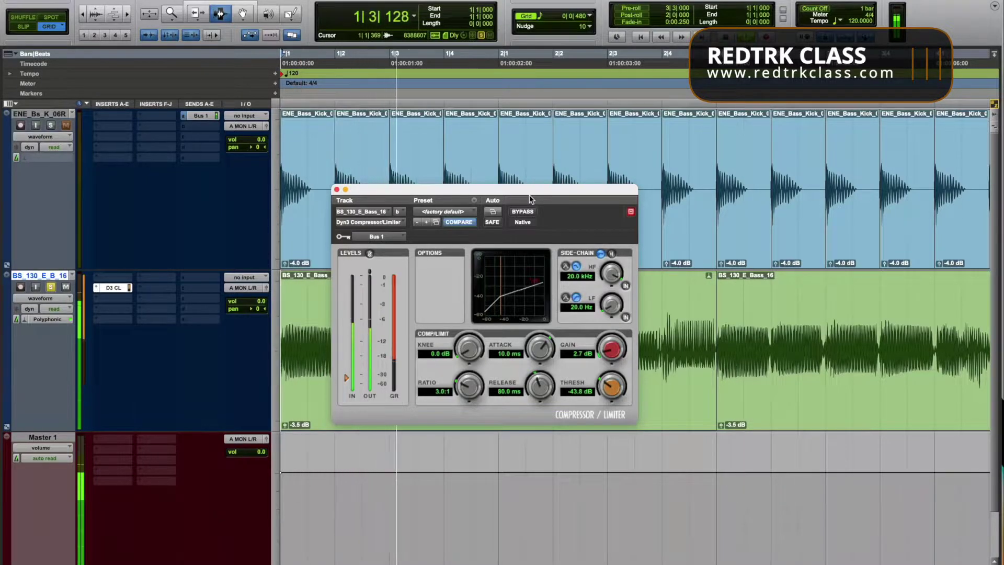
key("space")
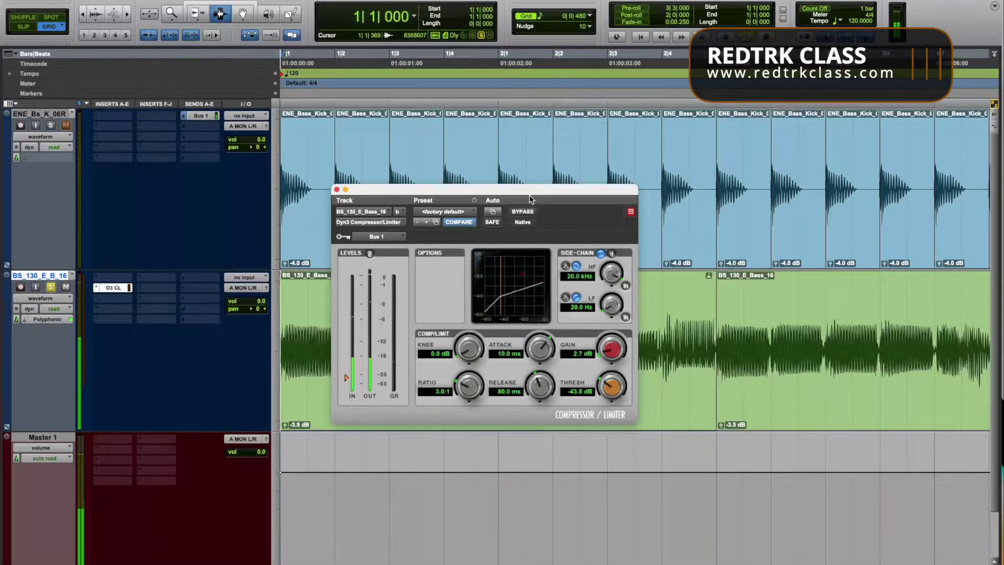
- Unsolo the bass track and compare the kick and bass together with the compressor bypassed and active
left_click(51, 287)
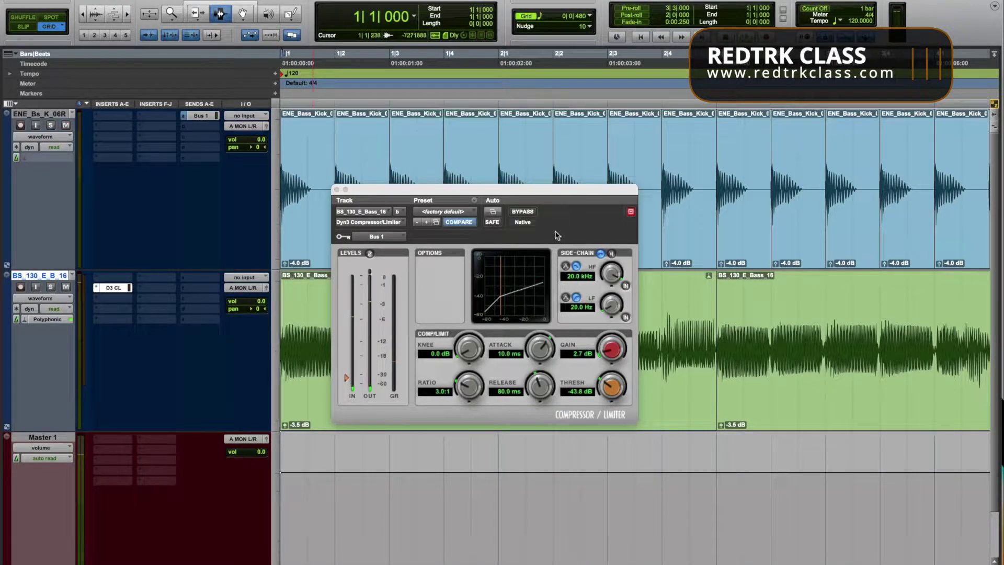
left_click(529, 214)
key("space")
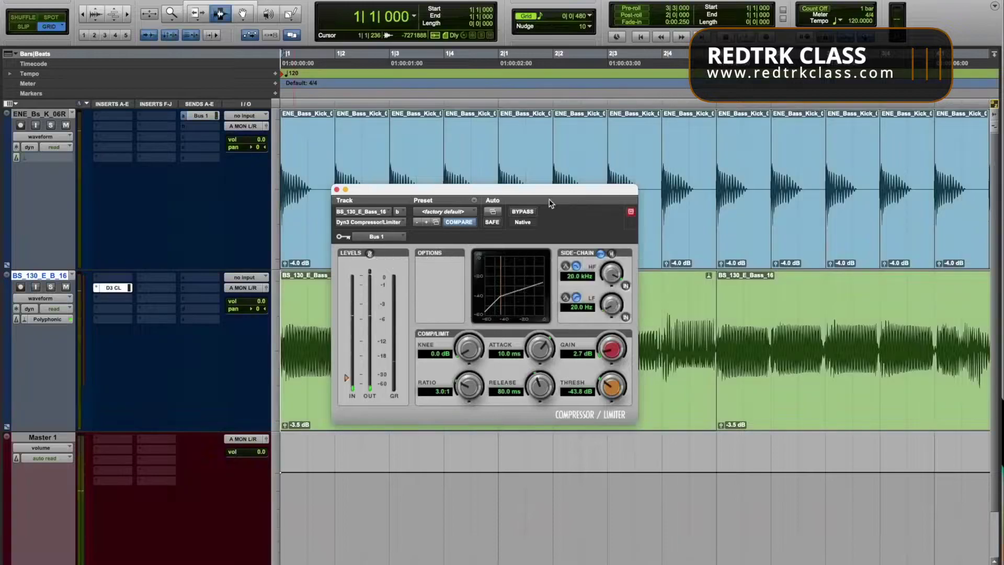
key("space")
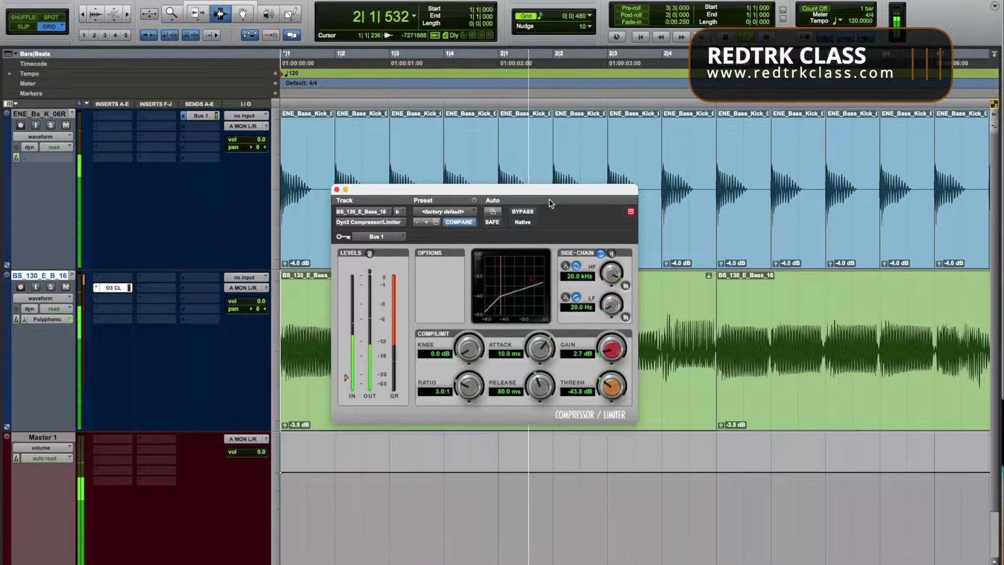
key("space")
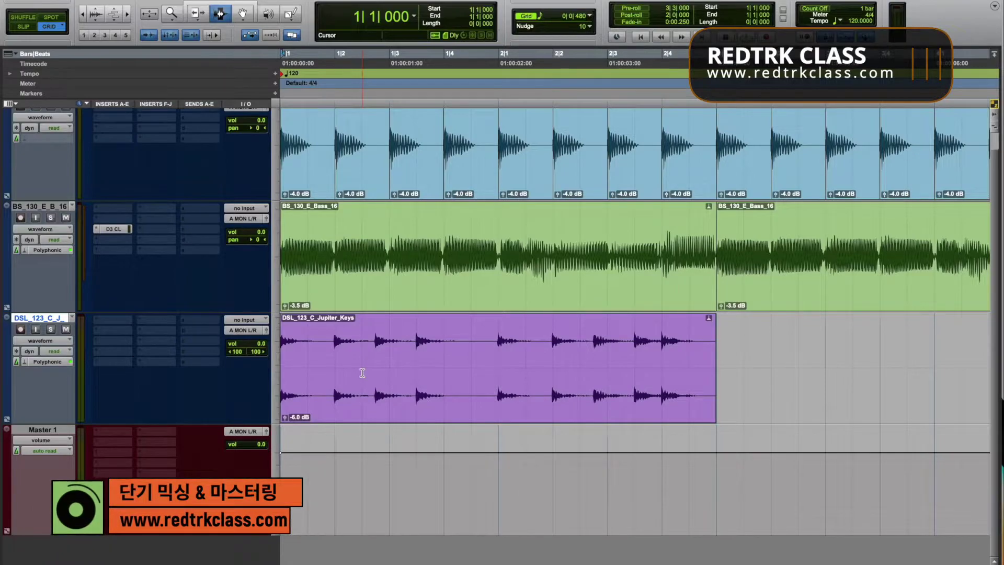
- Create one stereo Aux Input track in Ticks named REVERB below the Jupiter Keys track
key("ctrl+shift+n")
key("ctrl+Right")
key("ctrl+Down")
key("Tab")
type("REVER")
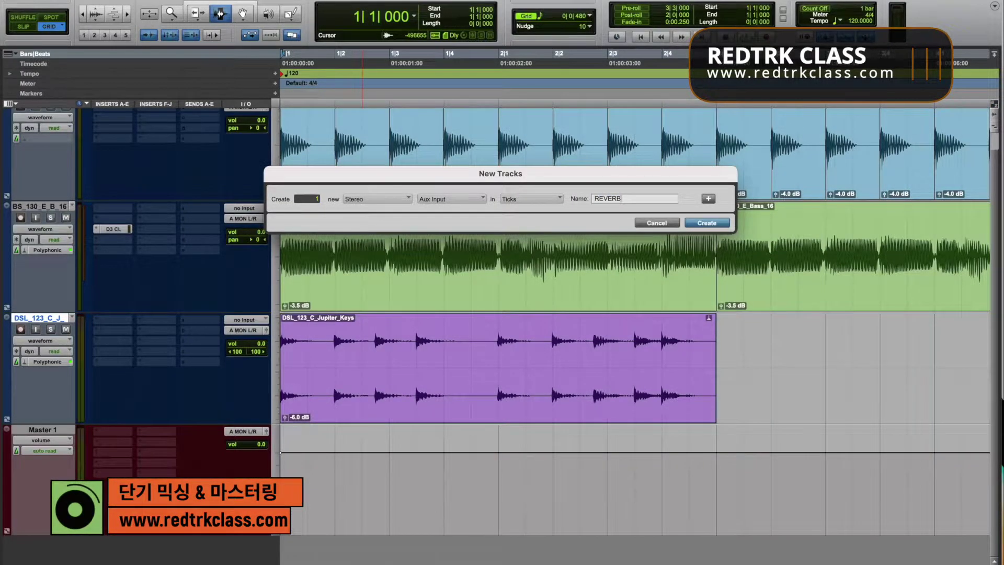
key("Return")
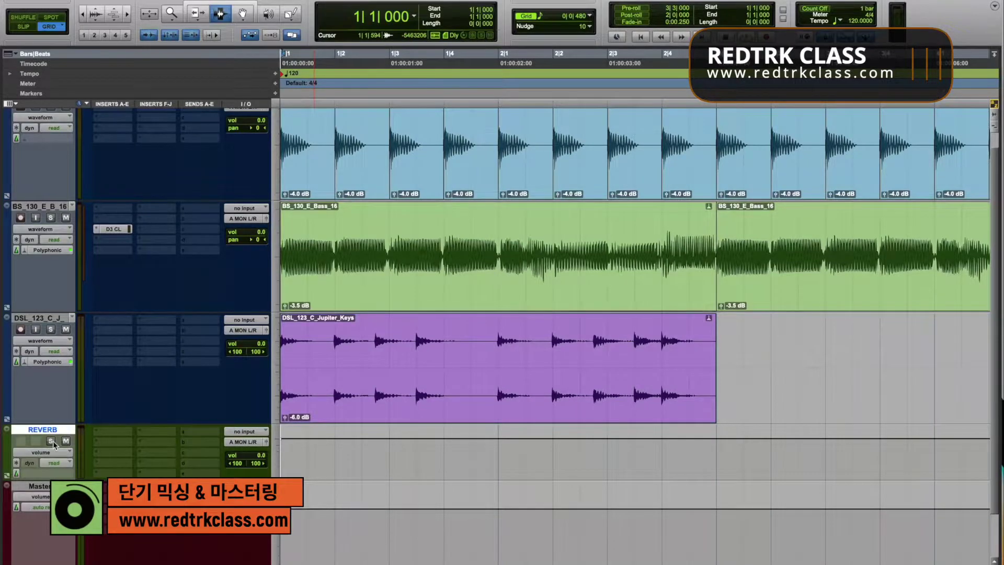
- Add a bus send on the Jupiter Keys track and assign a bus as the REVERB track's input
left_click(202, 327)
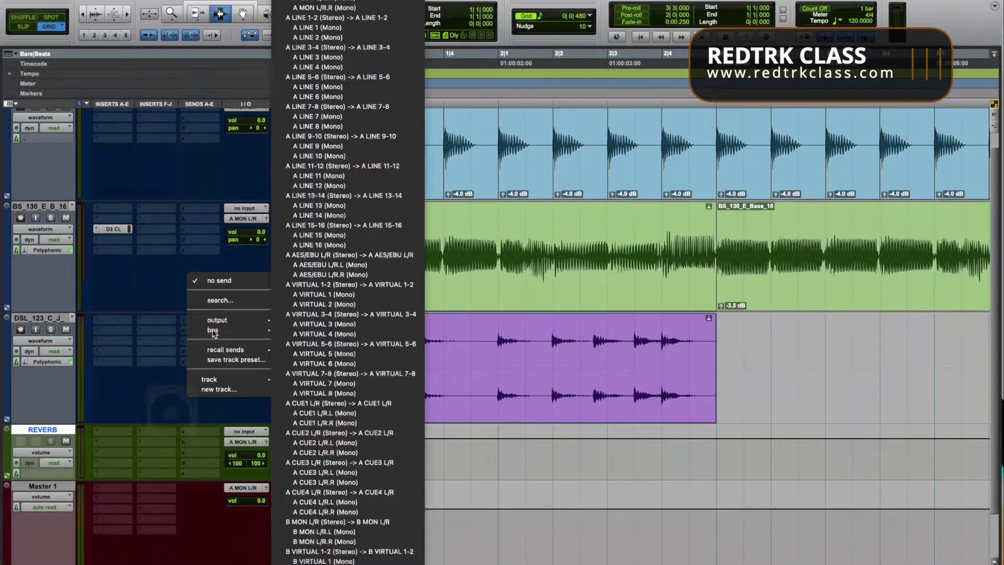
mouse_move(220, 330)
left_click(303, 283)
left_click(252, 432)
mouse_move(261, 442)
left_click(318, 473)
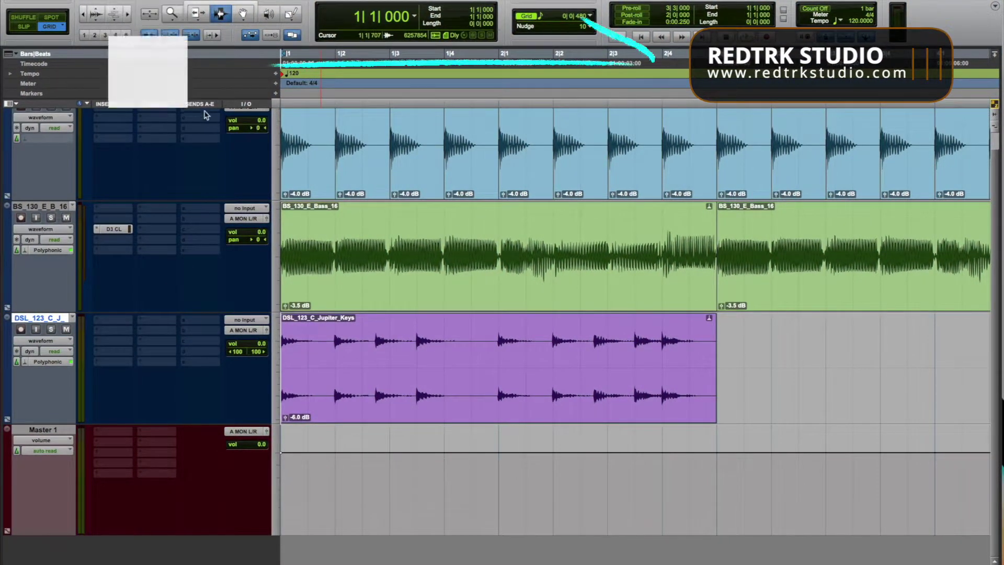
- Create a stereo Aux Input track in Samples named REVERB directly from the first send of the Jupiter Keys track, next to the current track
left_click(197, 325)
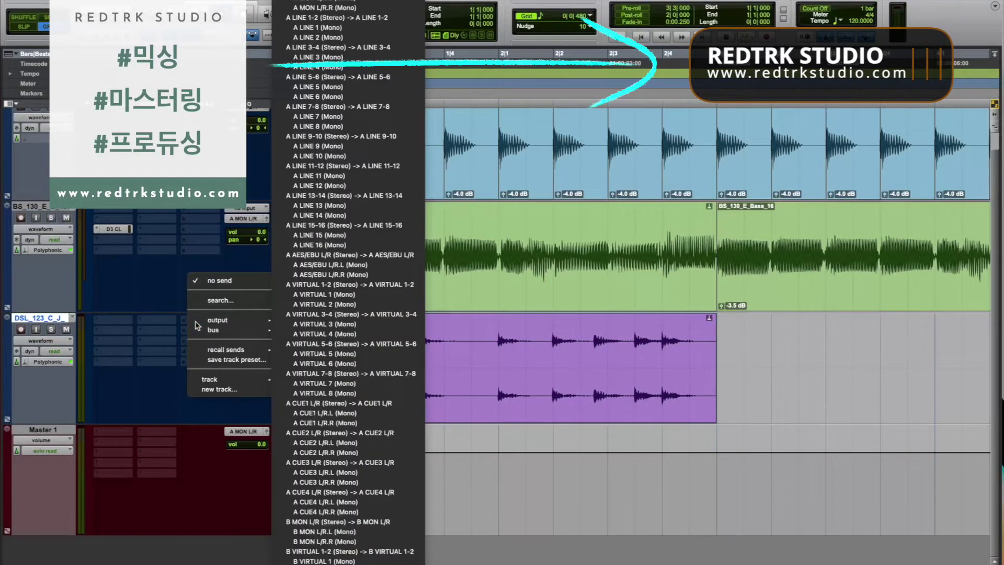
left_click(253, 391)
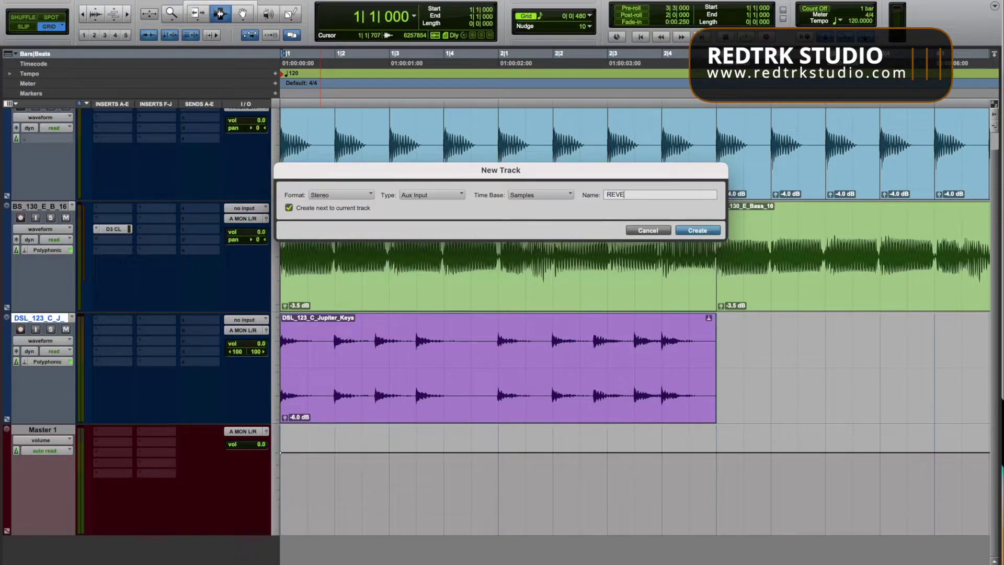
left_click(696, 236)
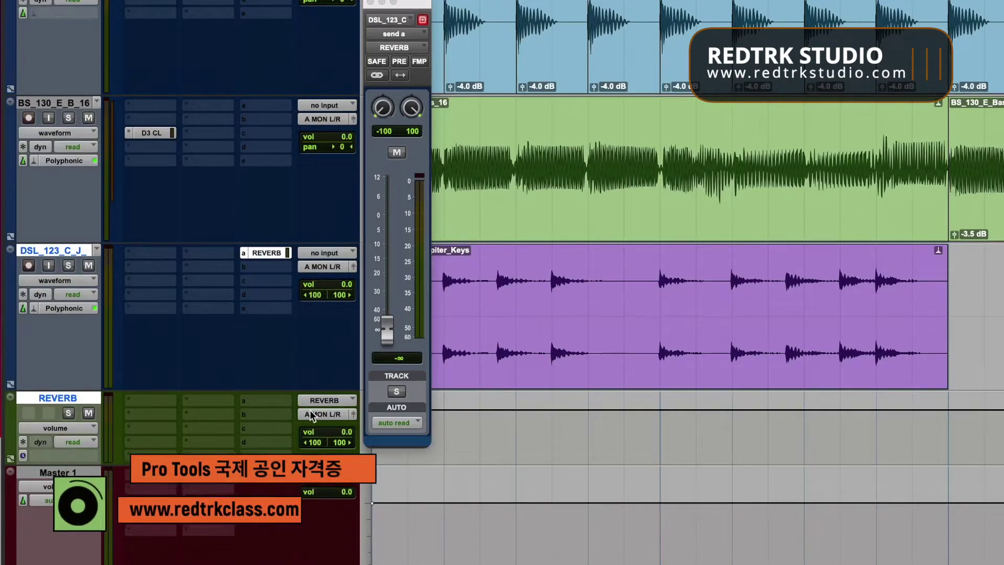
- Solo-safe the REVERB aux track and solo the Jupiter Keys track
left_click(68, 414, "super")
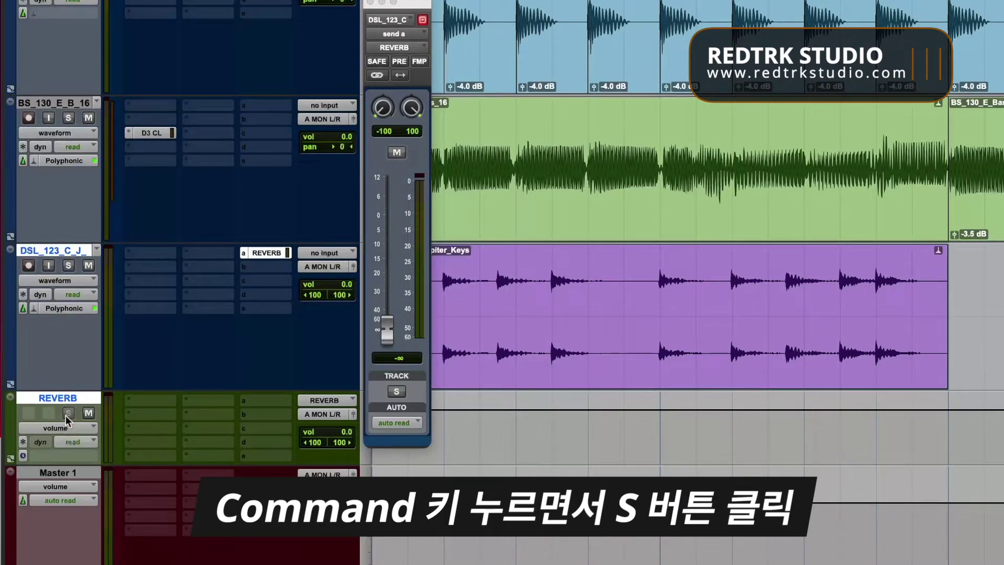
left_click(68, 265)
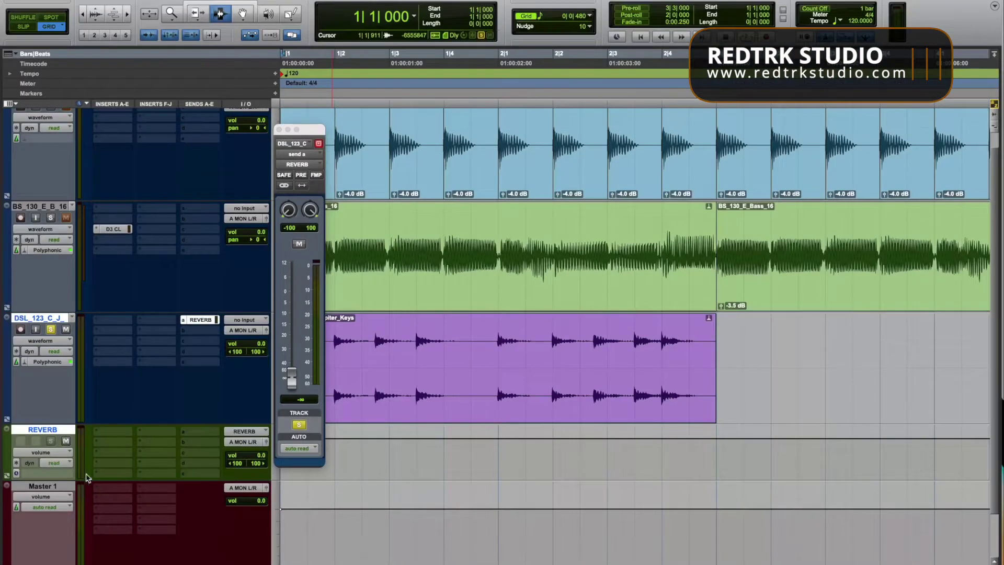
- Insert the stereo D-Verb plug-in in the first insert slot of the REVERB track and close its plug-in window
left_click(109, 436)
type("d-ve")
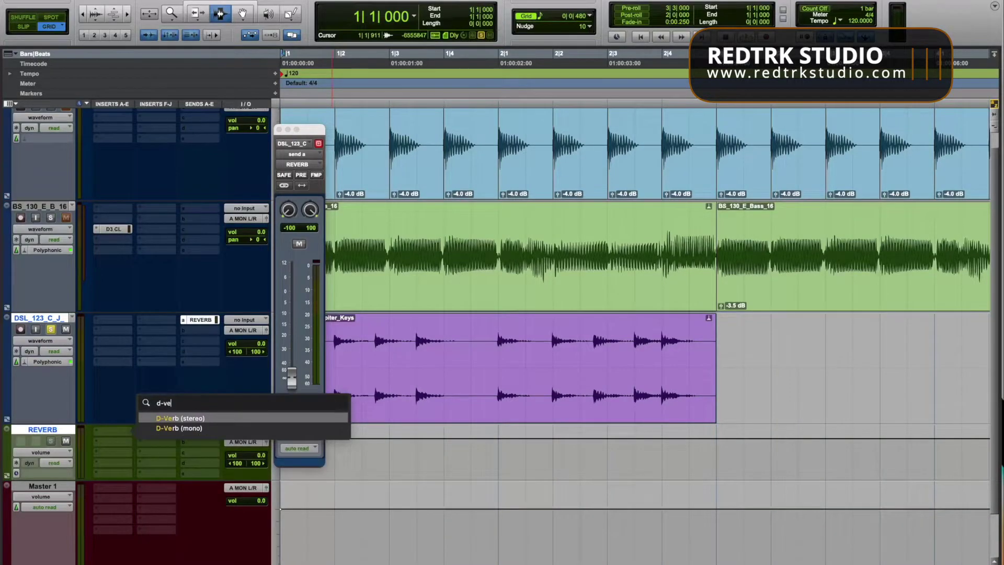
key("Return")
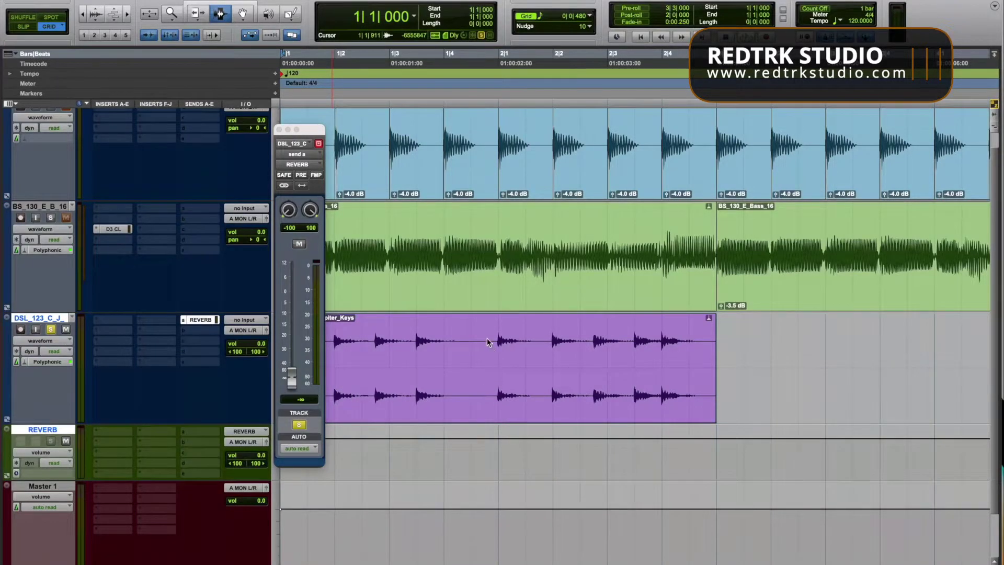
left_click_drag(344, 312, 334, 196)
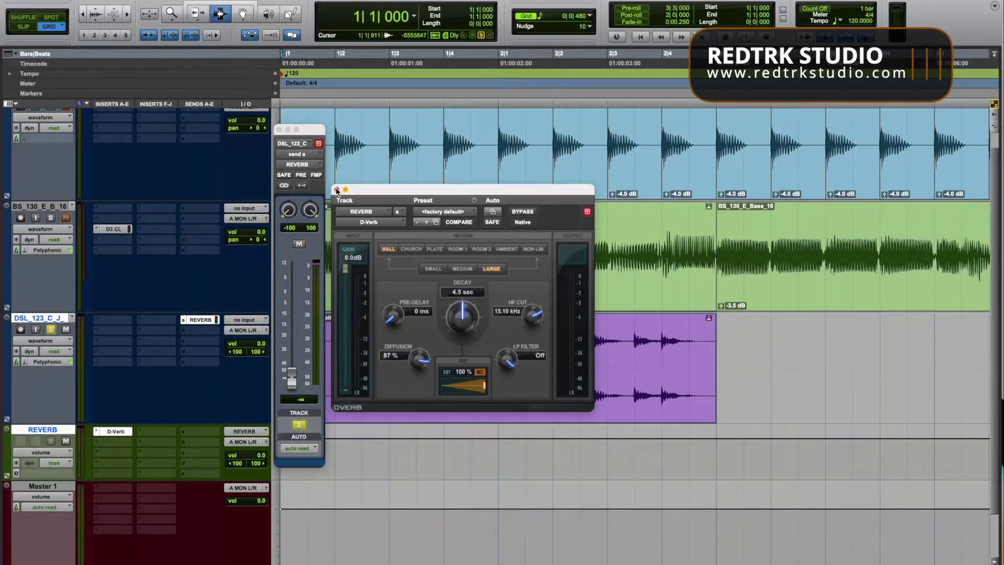
left_click(338, 189)
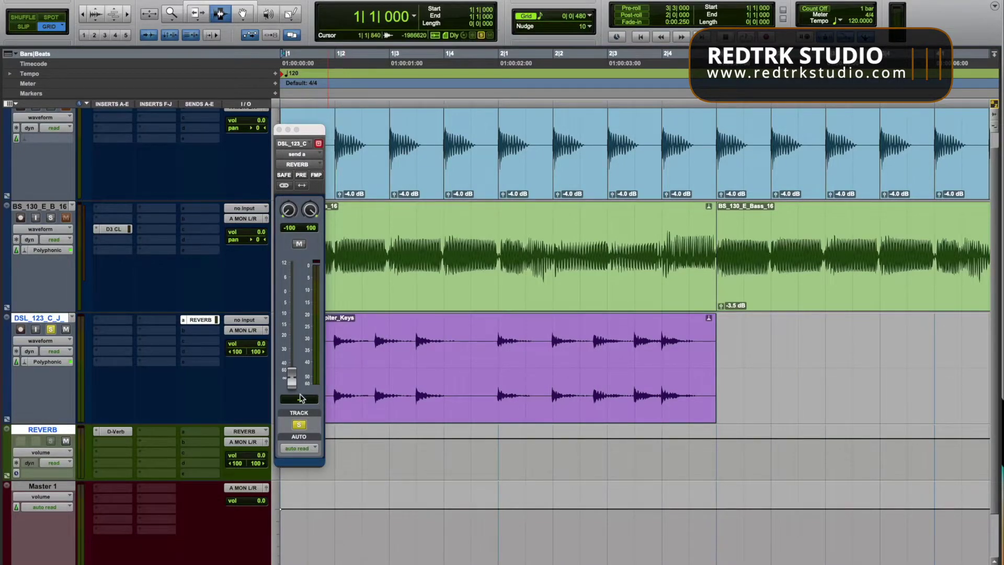
- Raise the Jupiter Keys track's REVERB send level to about -6.8 dB while listening to playback
key("space")
left_click_drag(291, 376, 296, 310)
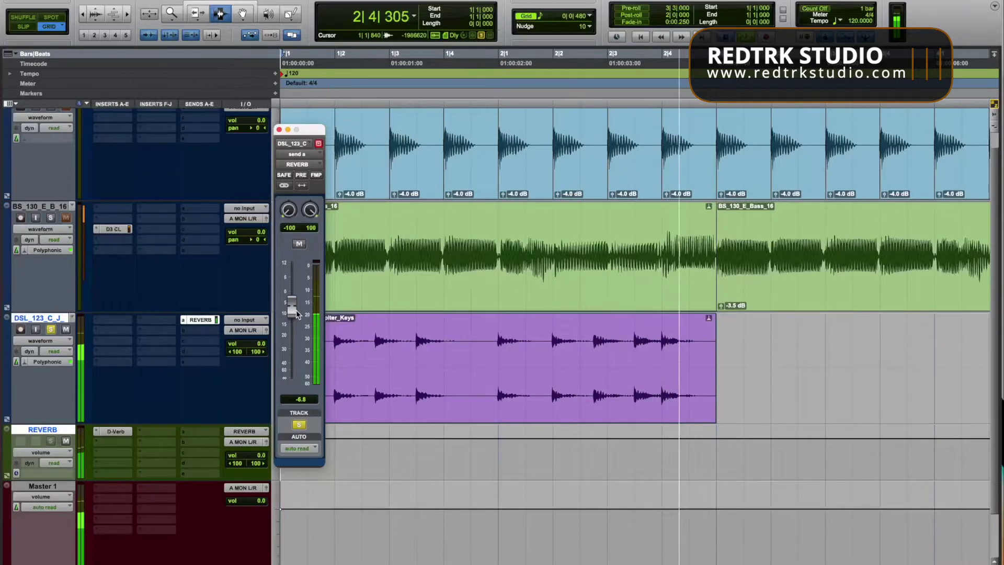
key("space")
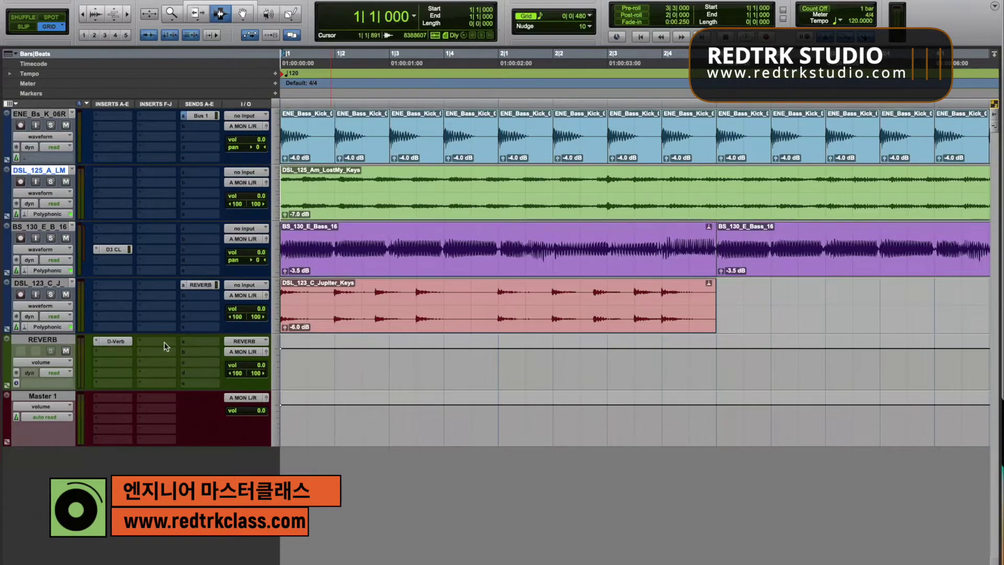
- Assign the first send of the LostMy Keys track to the REVERB (Stereo) bus
left_click(204, 174)
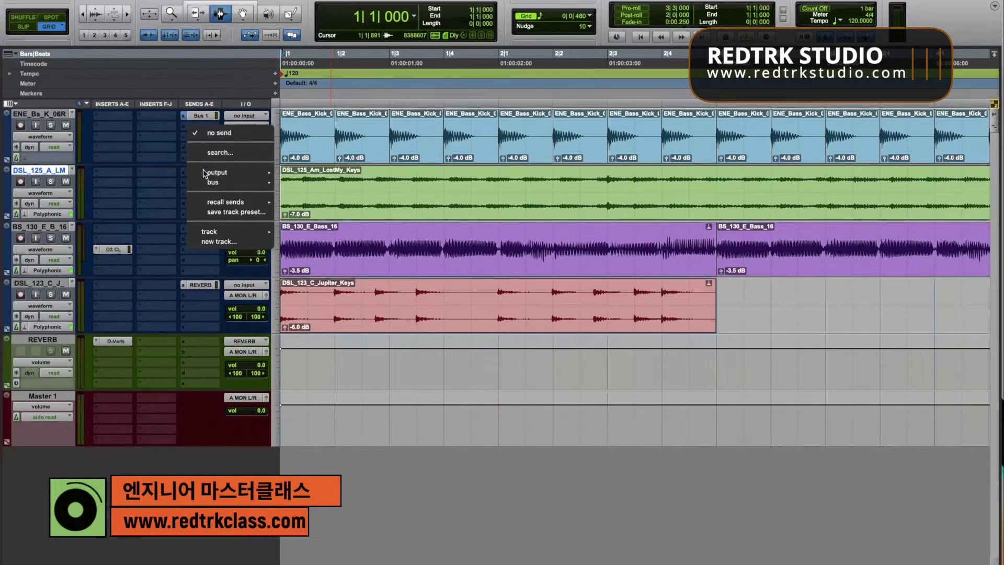
mouse_move(209, 233)
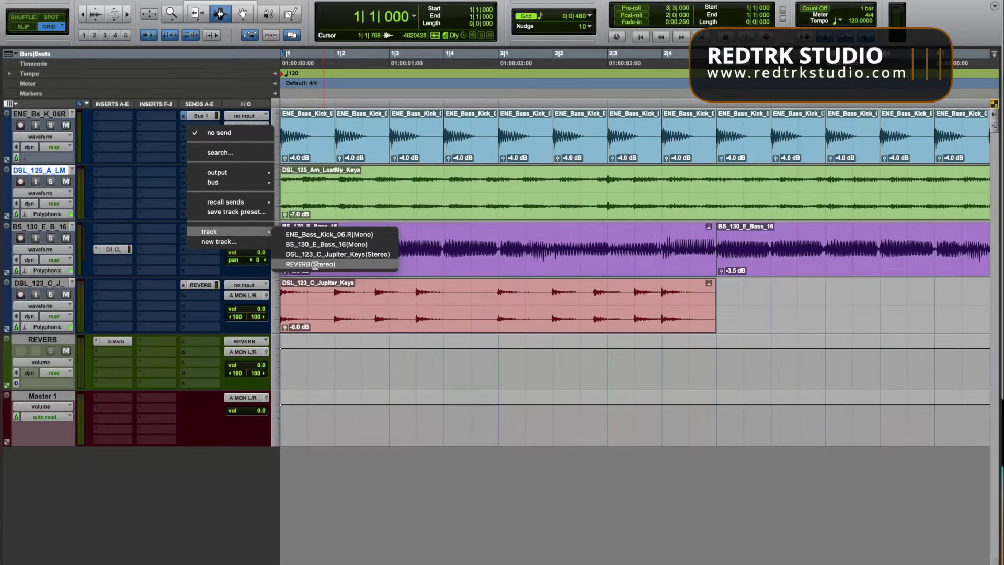
mouse_move(243, 184)
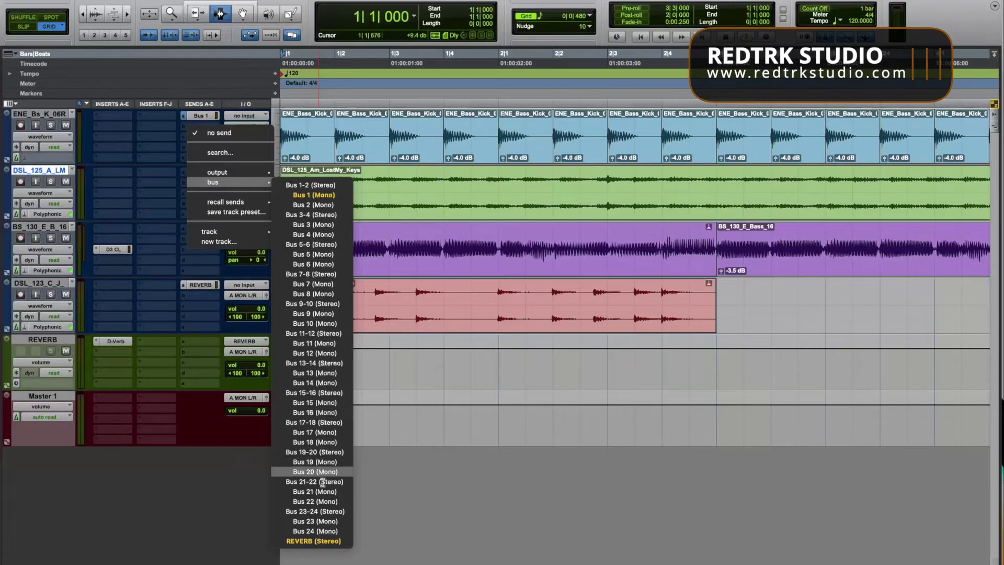
left_click(316, 541)
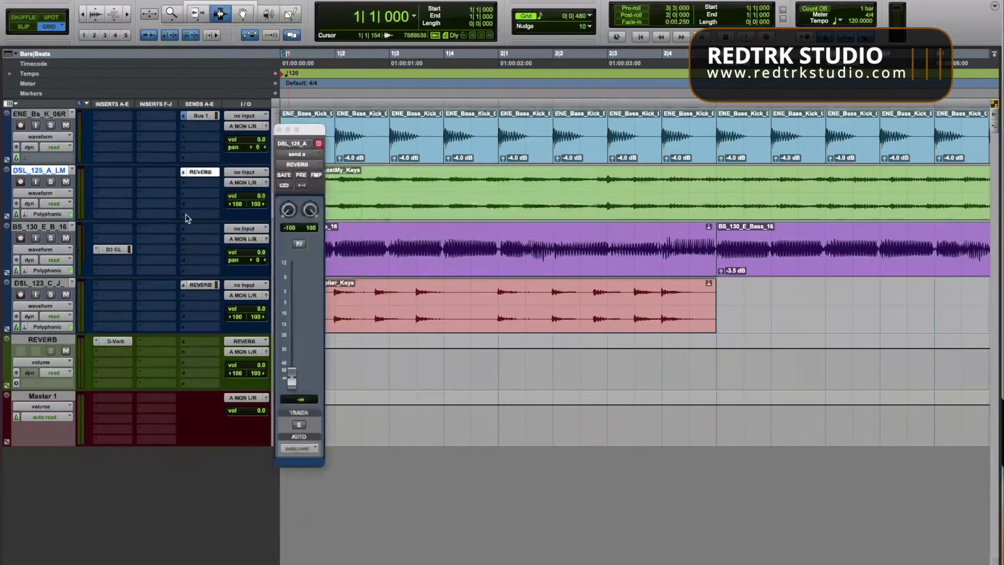
- Solo the LostMy Keys track, mute its REVERB send and listen to the dry sound
left_click(300, 243)
key("space")
key("space")
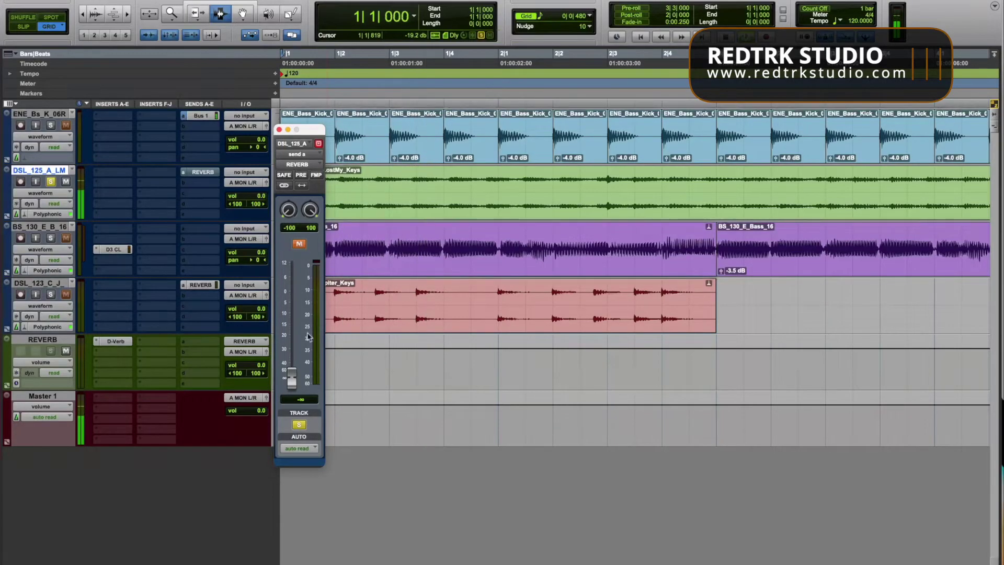
- Unmute the LostMy Keys track's REVERB send, raise its level to about -0.9 dB and listen to the result
left_click(299, 247)
left_click_drag(289, 375, 285, 289)
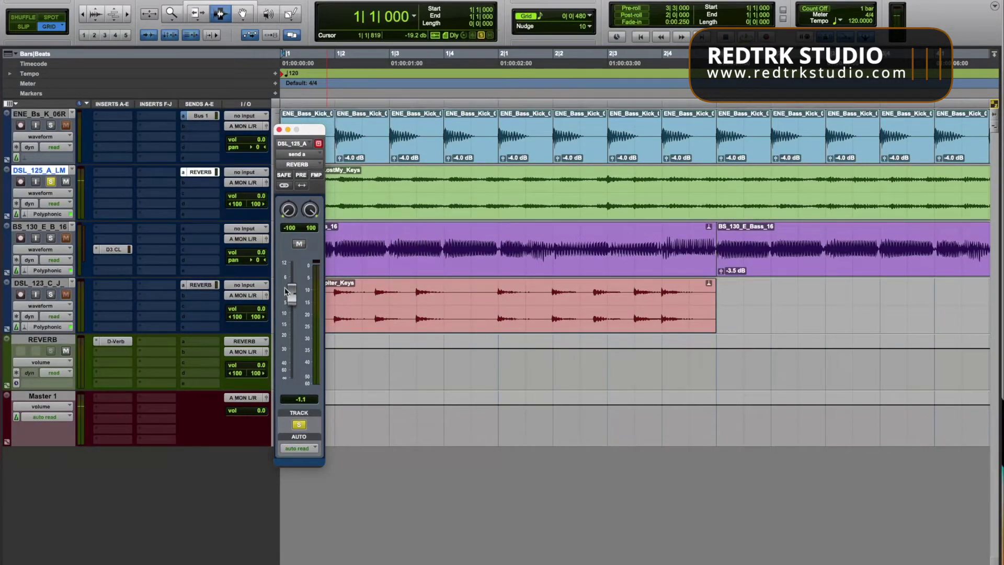
key("space")
key("space")
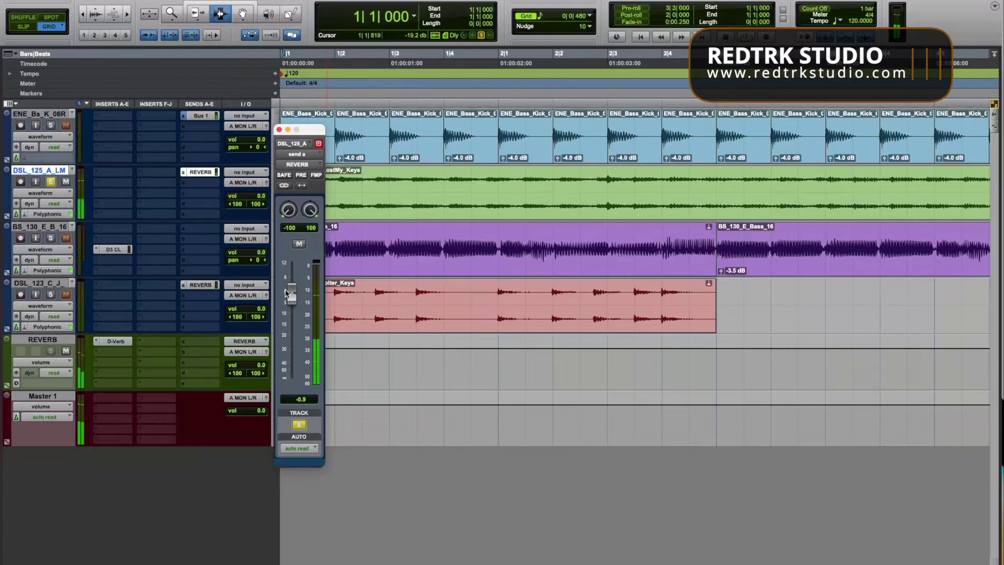